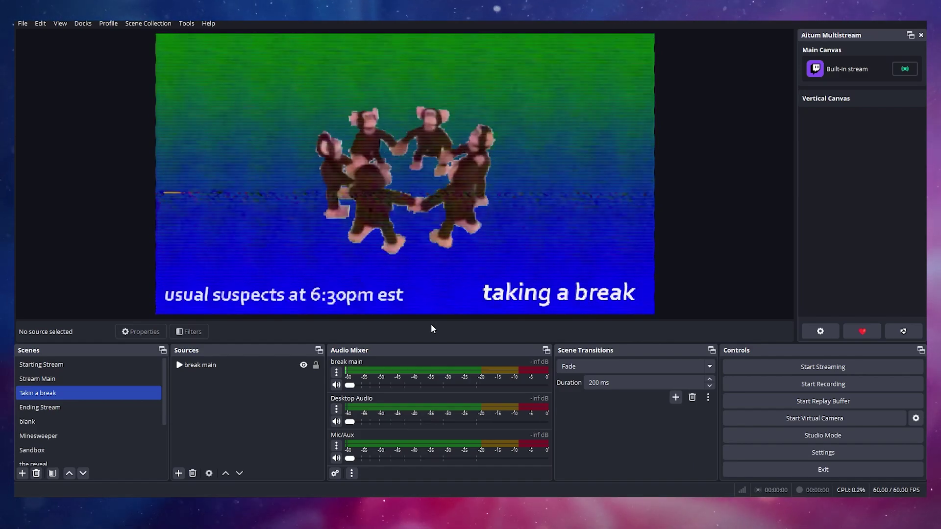
# Raise the break main volume to full and back to silent, then bring up Advanced Audio Properties.
pyautogui.moveTo(350, 385); pyautogui.dragTo(553, 387)
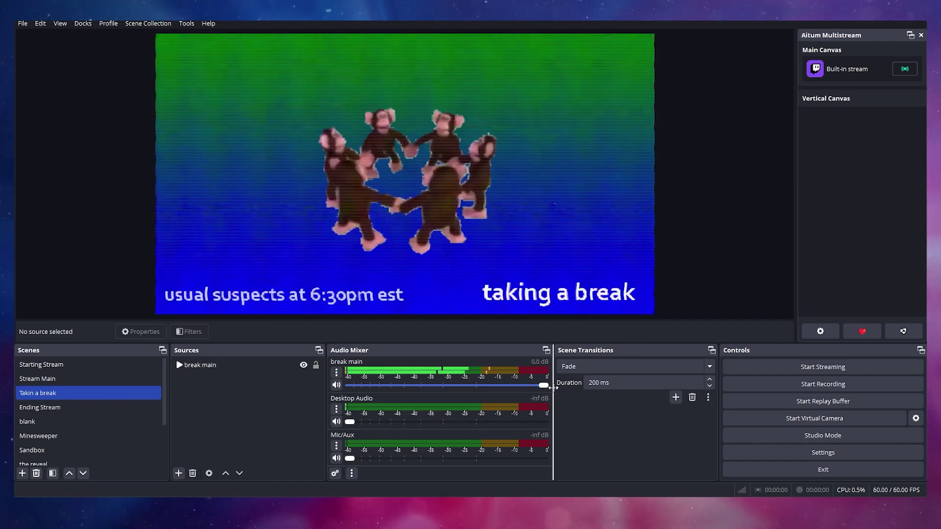
pyautogui.moveTo(548, 389); pyautogui.dragTo(325, 386)
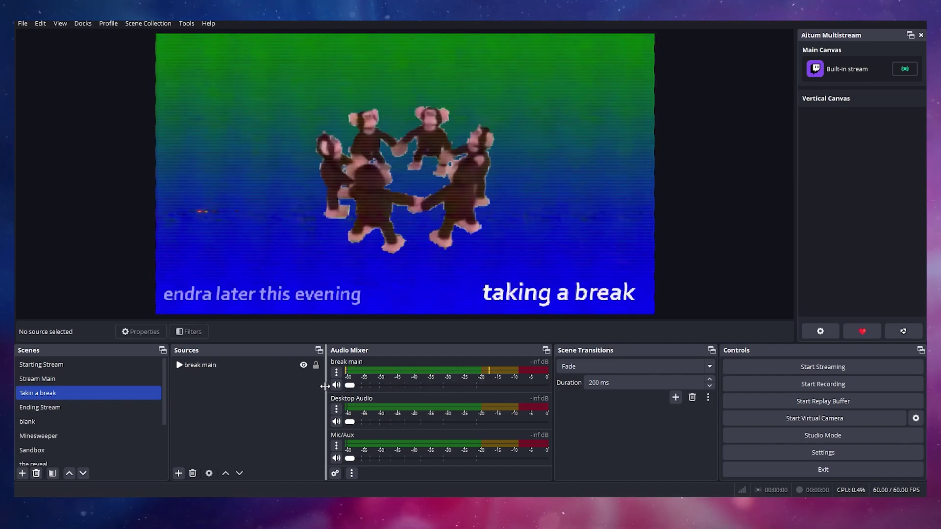
pyautogui.click(335, 474)
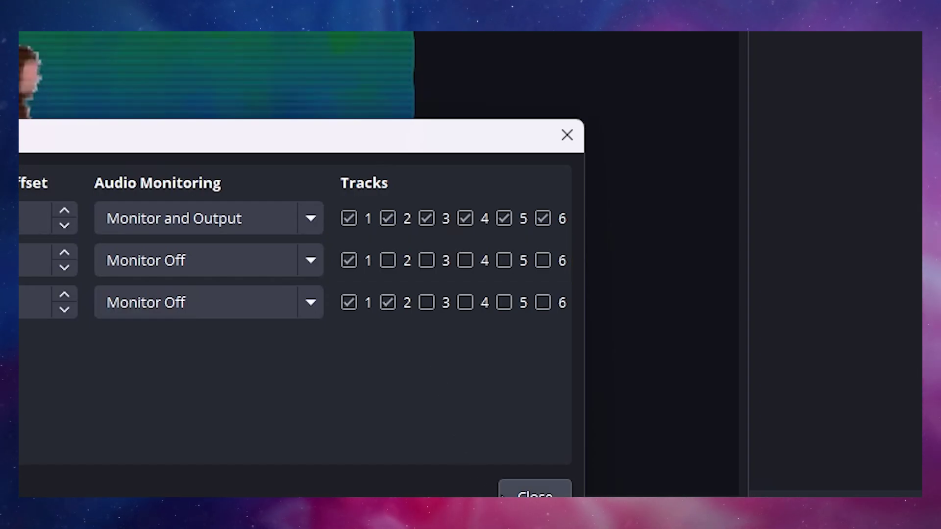
# Close Advanced Audio Properties after reviewing each source's track assignments.
pyautogui.click(535, 494)
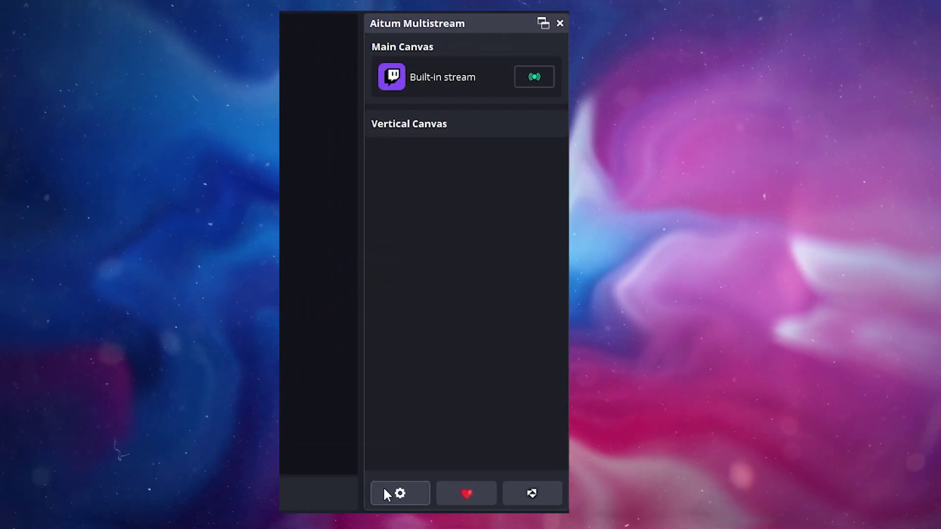
# Create a YouTube output on the Primary ingest server using the stream key.
pyautogui.click(387, 494)
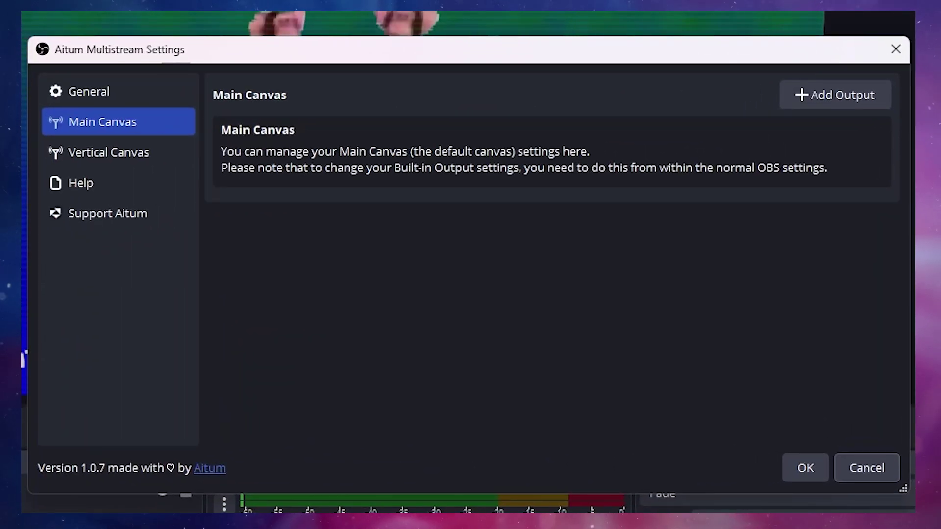
pyautogui.click(825, 92)
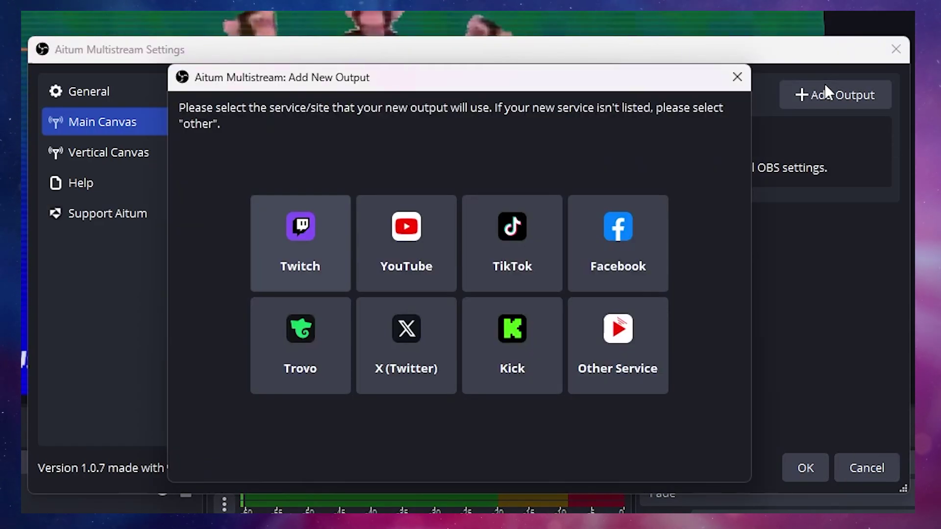
pyautogui.click(407, 213)
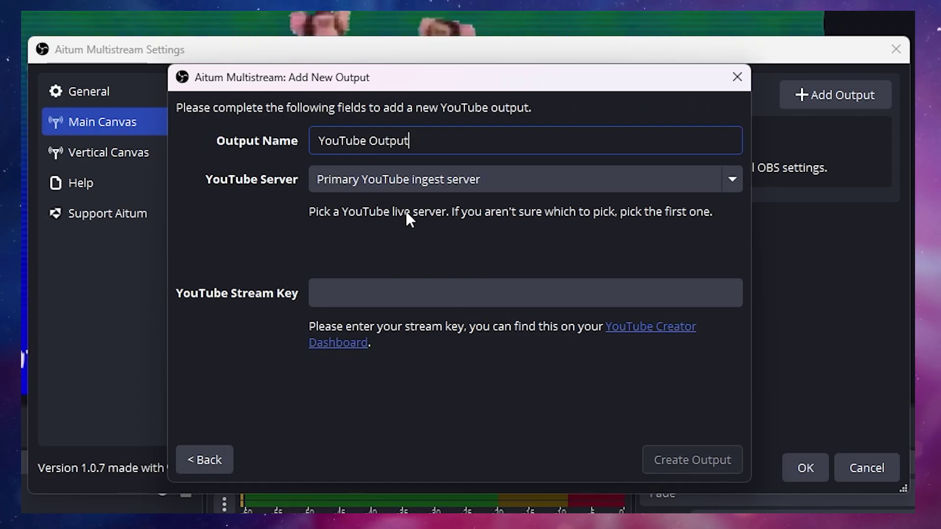
pyautogui.click(541, 181)
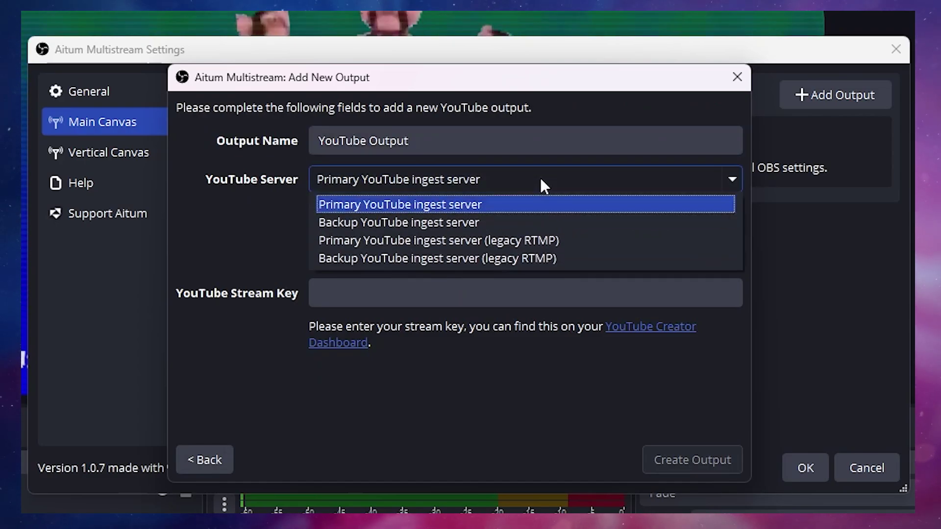
pyautogui.click(541, 180)
pyautogui.click(509, 292)
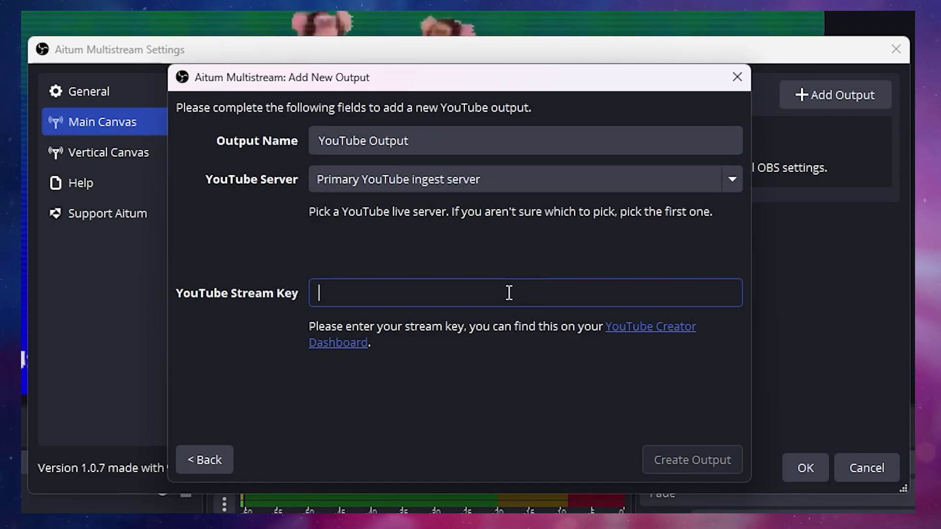
pyautogui.write('12345')
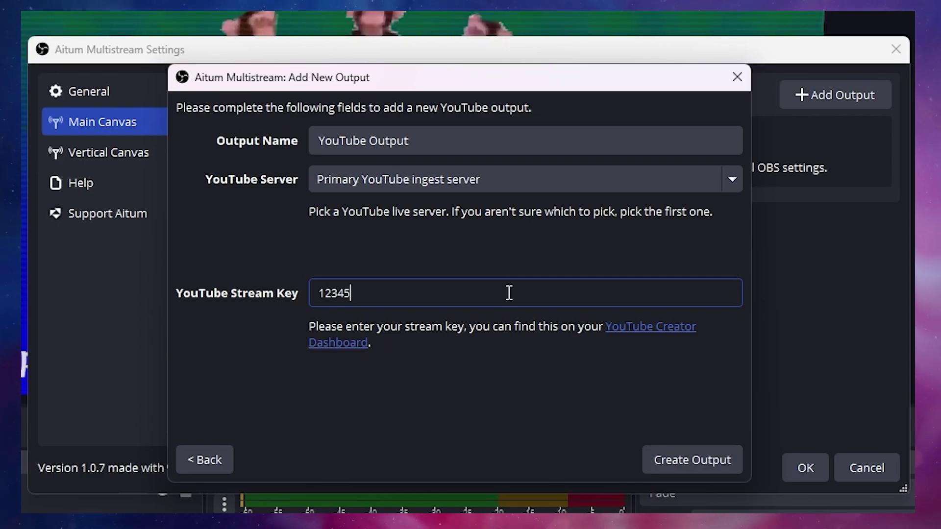
pyautogui.click(646, 451)
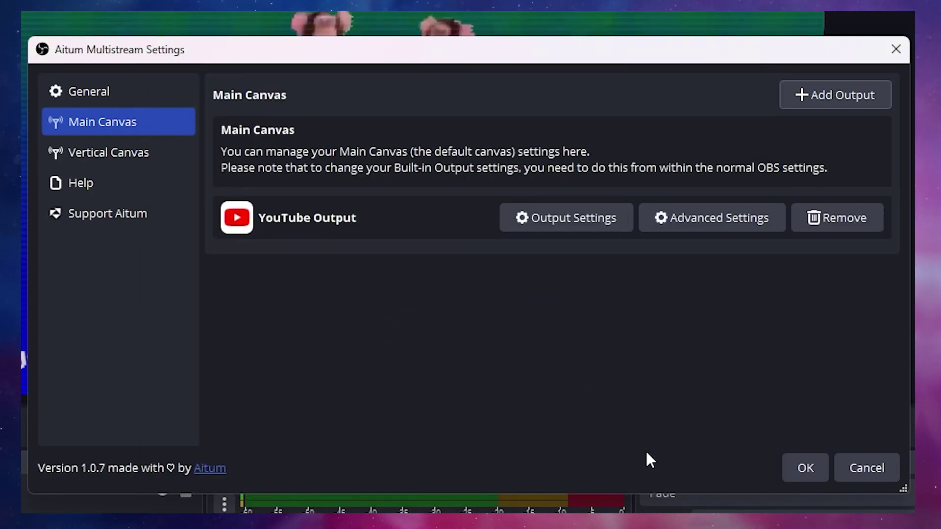
# Save the new YouTube Output's settings and expand its advanced settings.
pyautogui.click(542, 209)
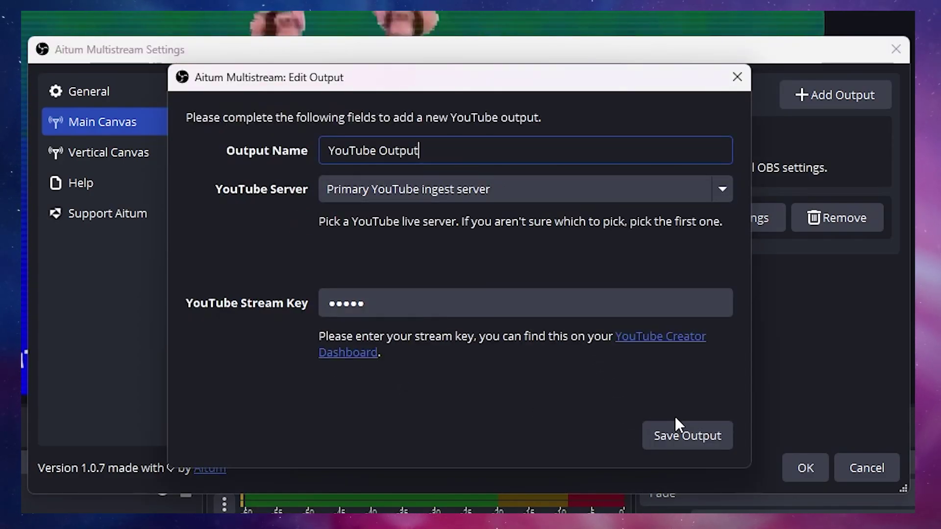
pyautogui.click(684, 440)
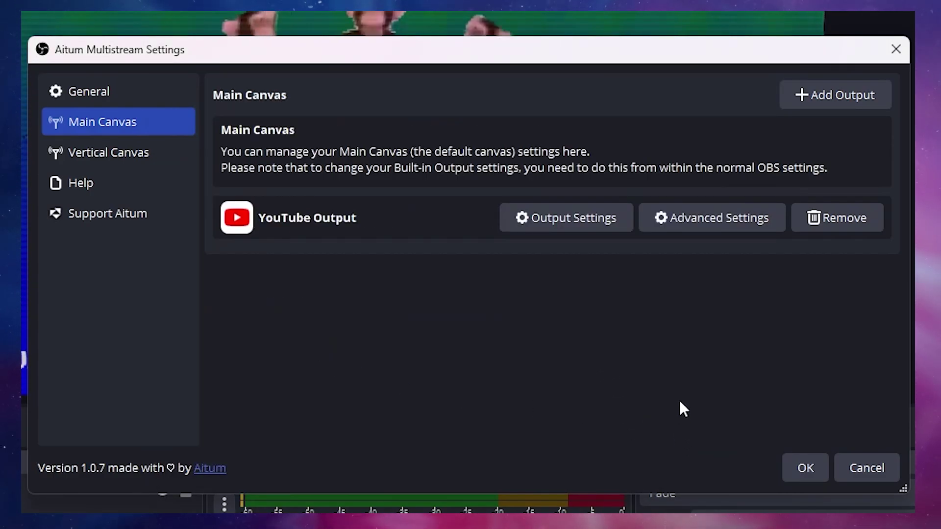
pyautogui.click(688, 212)
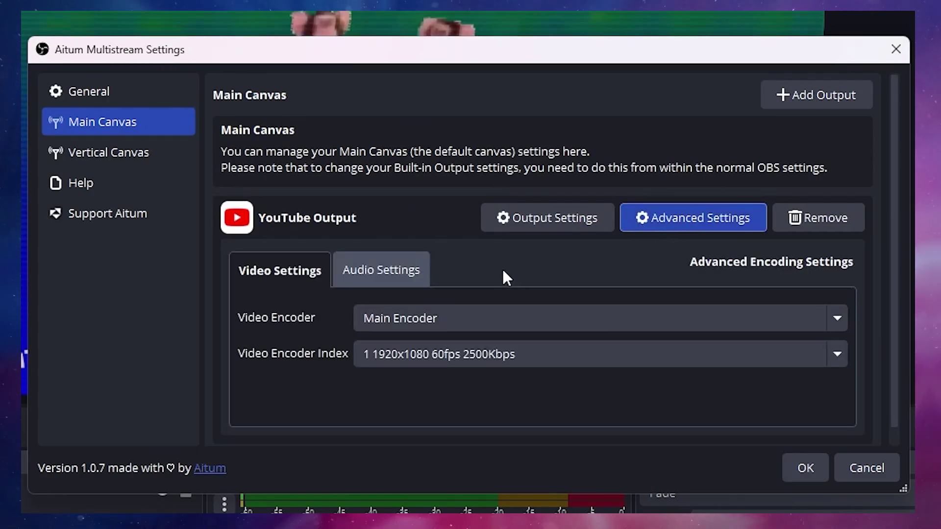
# Switch the YouTube Output's video encoder to NVIDIA NVENC H.264.
pyautogui.scroll(-1, 506, 278)
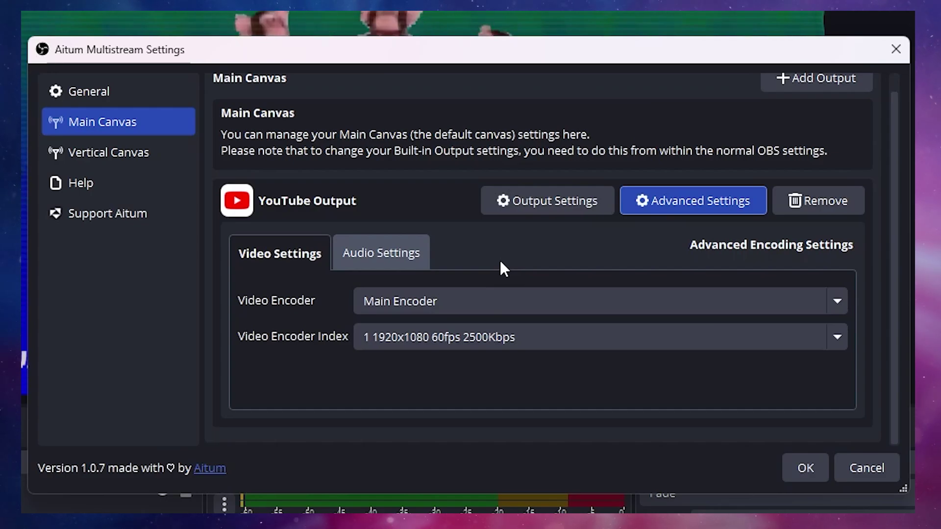
pyautogui.click(478, 297)
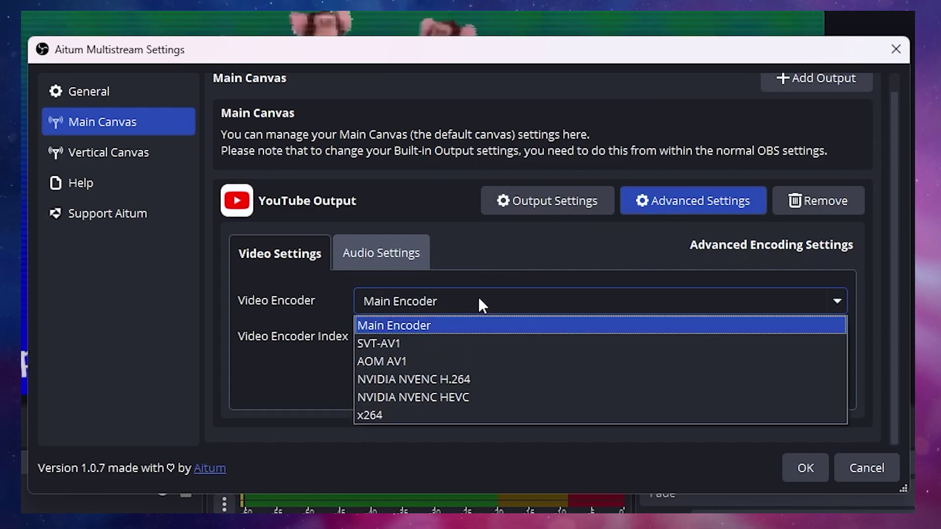
pyautogui.click(483, 377)
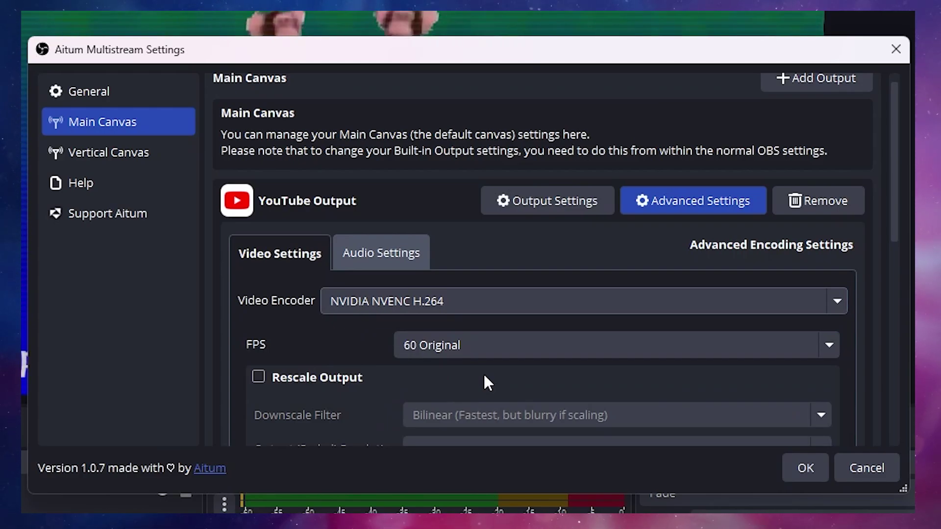
pyautogui.scroll(-3, 331, 309)
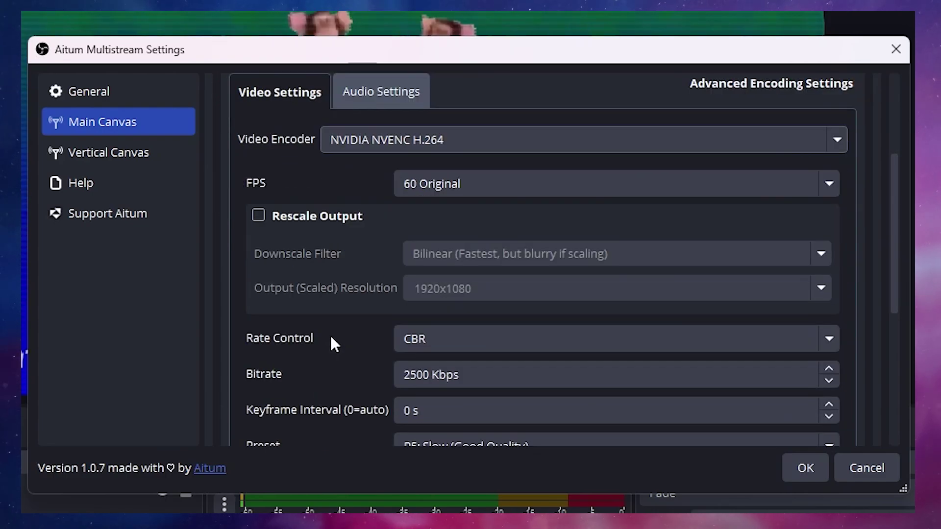
# Keep 60 Original FPS and rescale the output to 1920x1080 with the Lanczos filter.
pyautogui.click(518, 178)
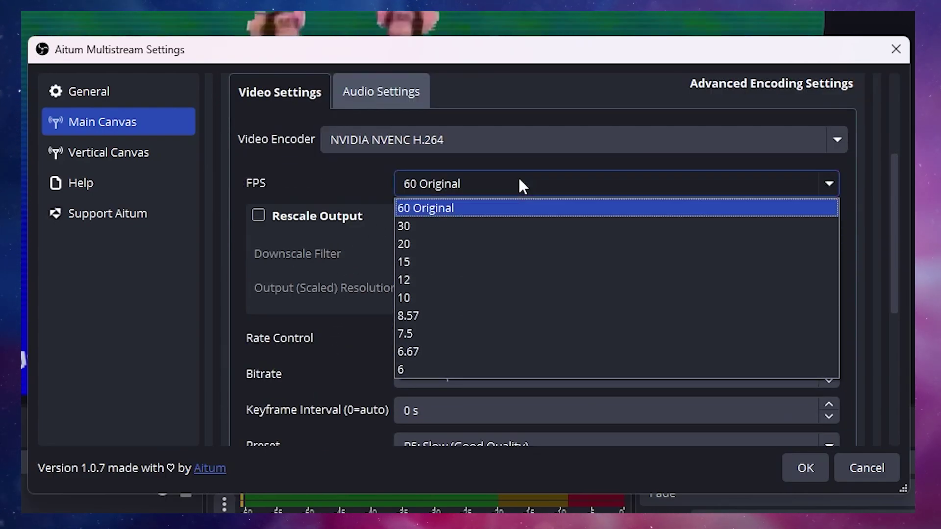
pyautogui.click(515, 206)
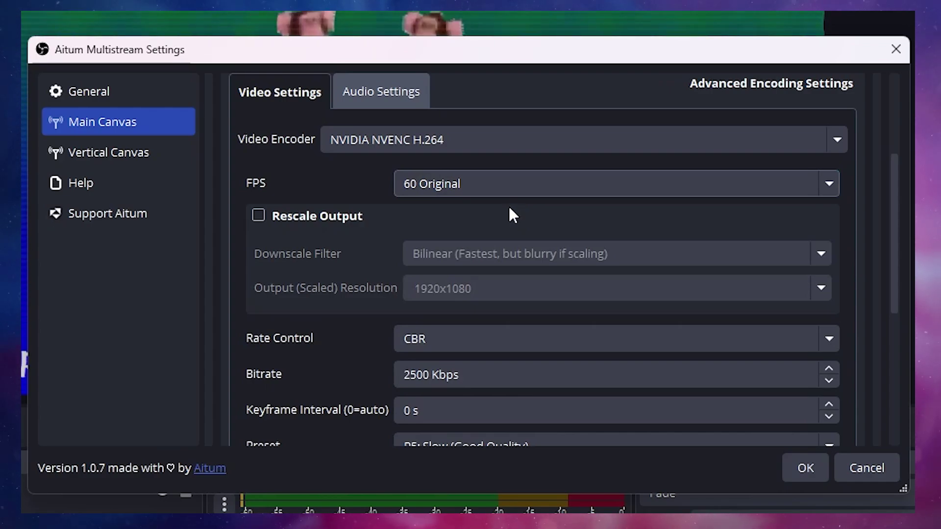
pyautogui.click(258, 216)
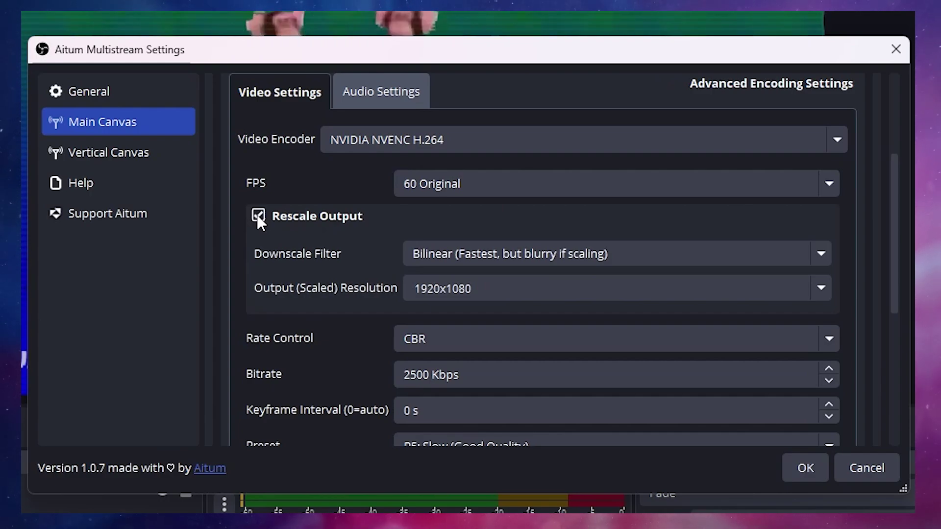
pyautogui.click(817, 254)
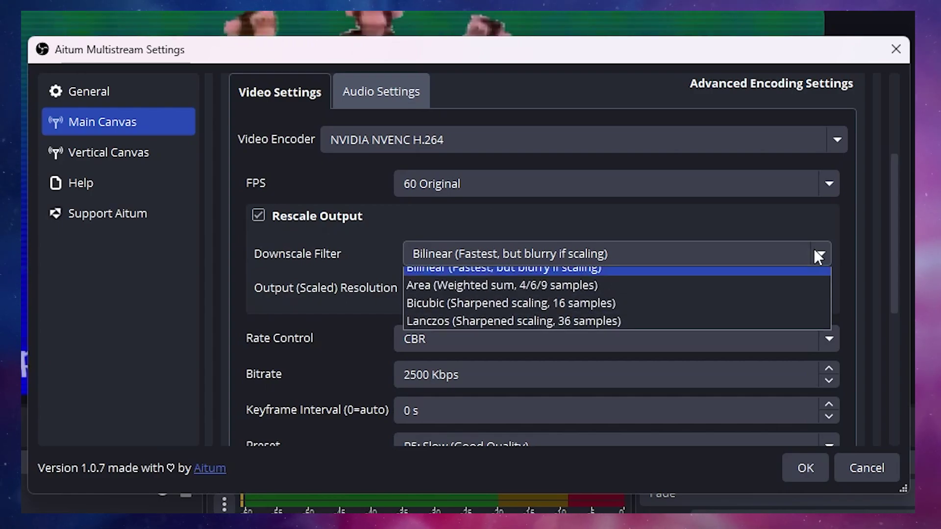
pyautogui.click(450, 332)
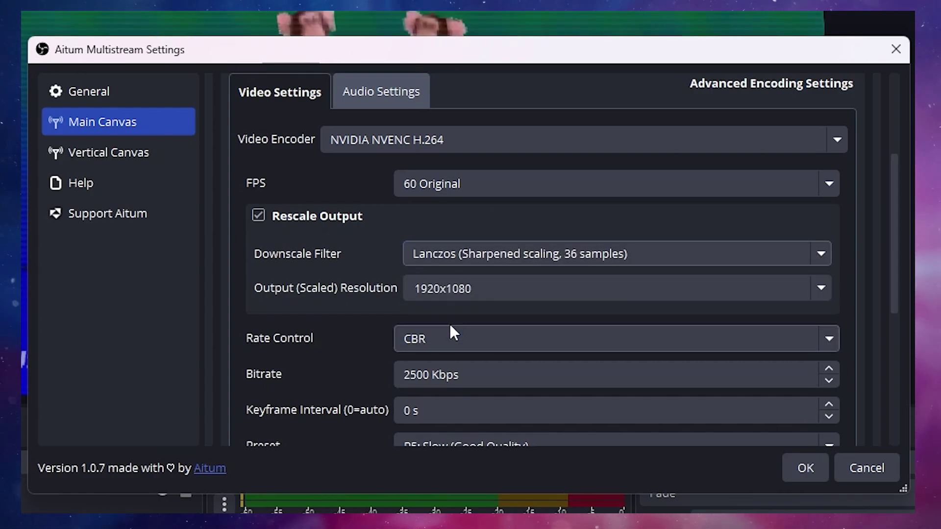
pyautogui.click(819, 287)
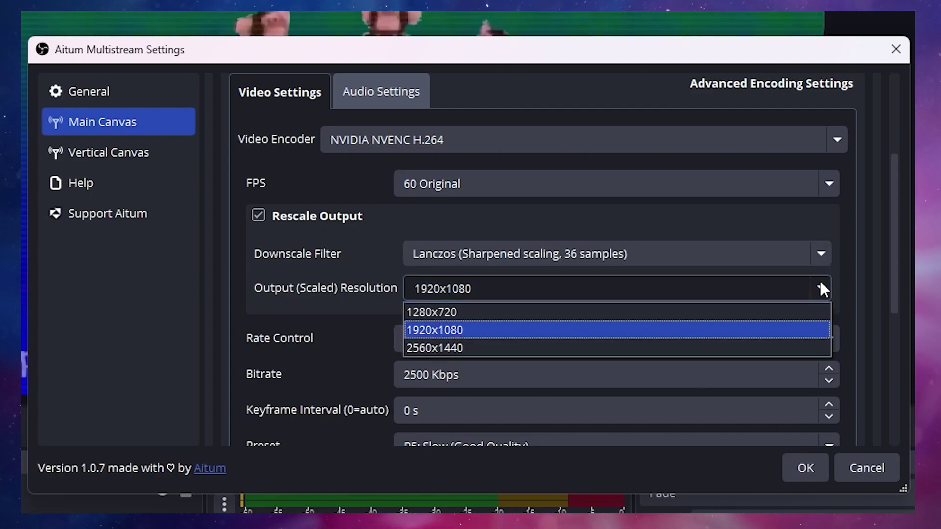
pyautogui.click(815, 329)
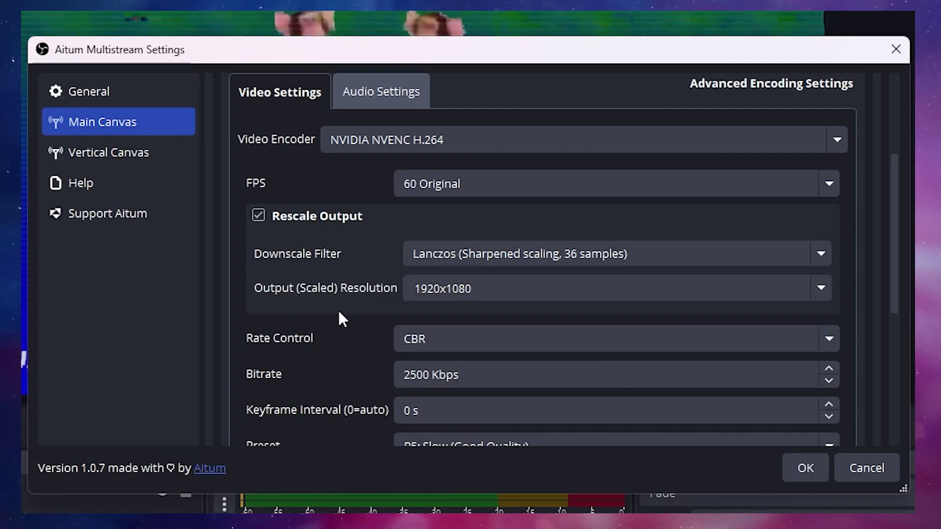
# Keep CBR rate control and select the video bitrate field for editing.
pyautogui.scroll(-3, 337, 309)
pyautogui.click(486, 225)
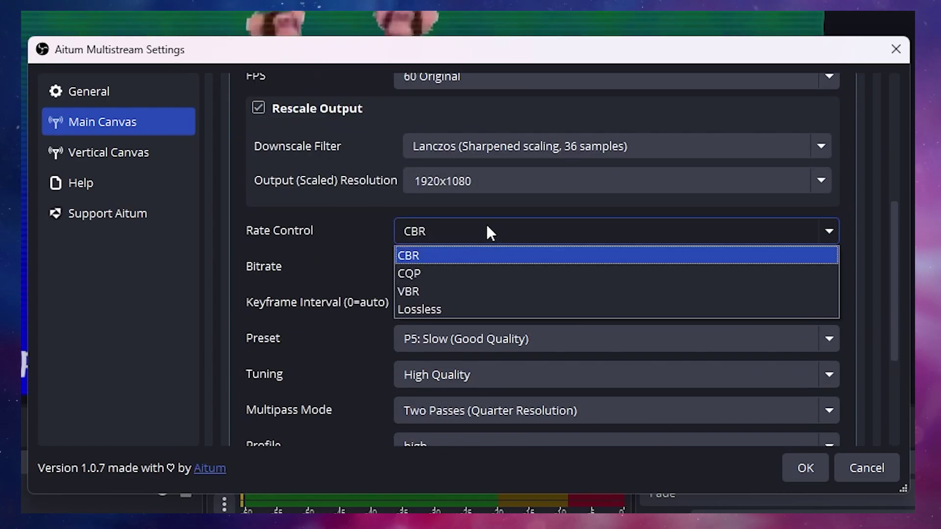
pyautogui.click(437, 254)
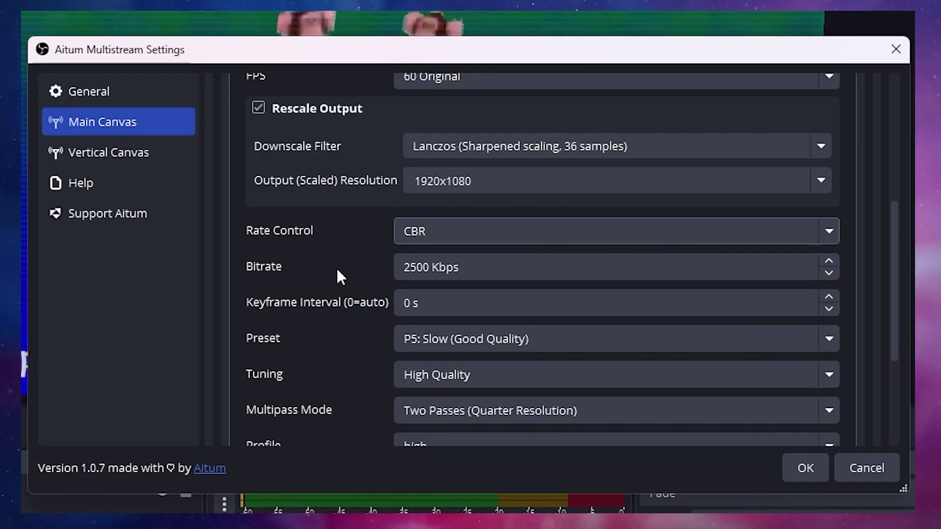
pyautogui.click(430, 267)
# Change the NVENC bitrate from 2500 to 12000 Kbps and raise the keyframe interval to 2 s.
pyautogui.moveTo(431, 267); pyautogui.dragTo(401, 269)
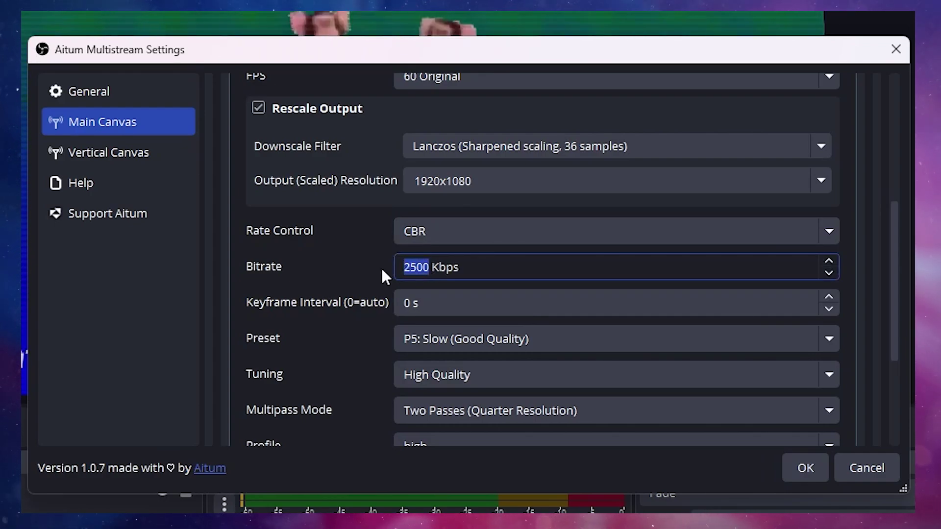
pyautogui.write('12')
pyautogui.write('000')
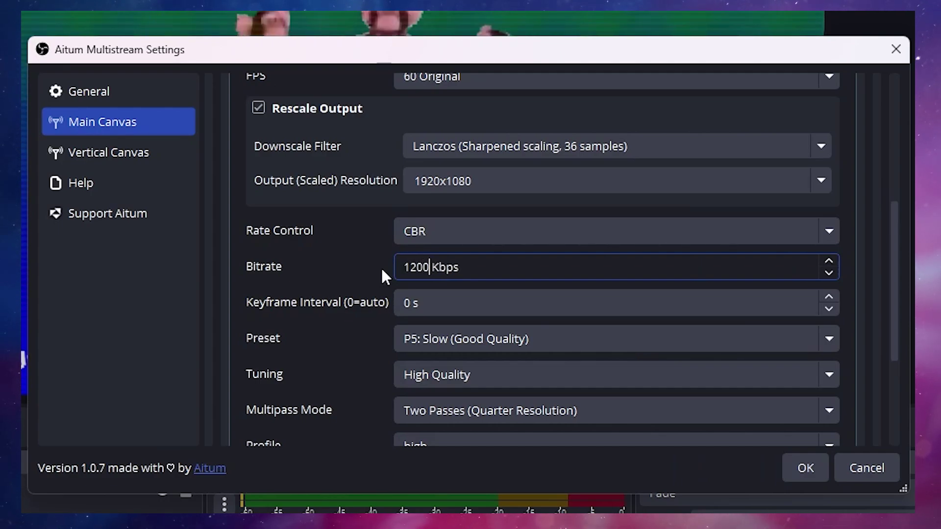
pyautogui.click(381, 266)
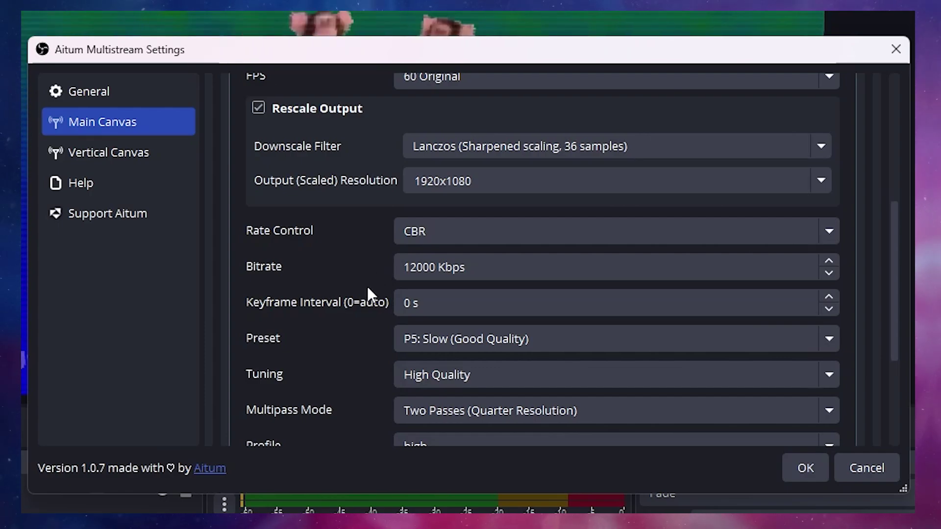
pyautogui.doubleClick(829, 296)
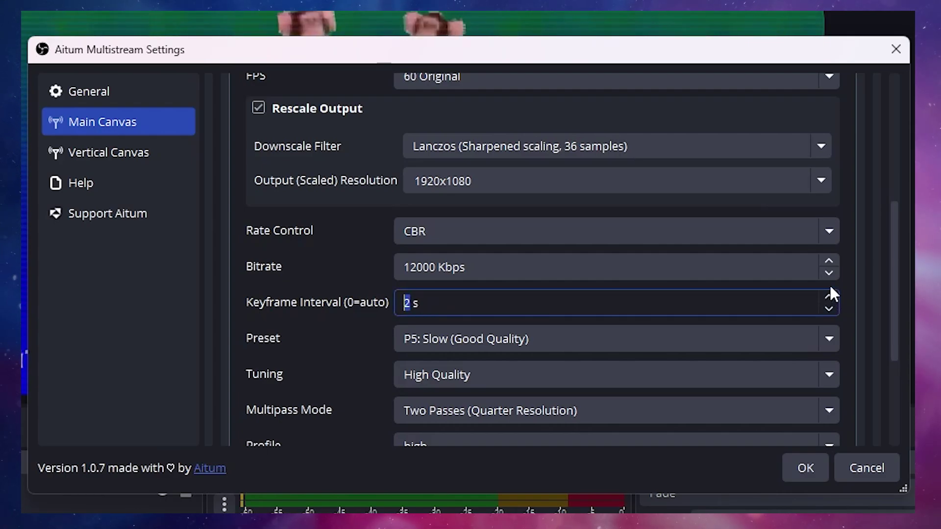
pyautogui.scroll(-1, 845, 283)
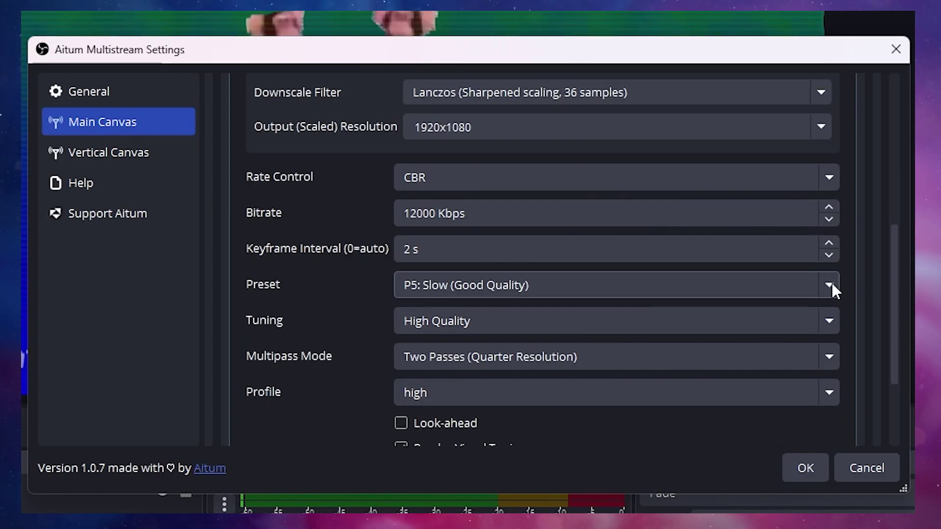
pyautogui.click(829, 286)
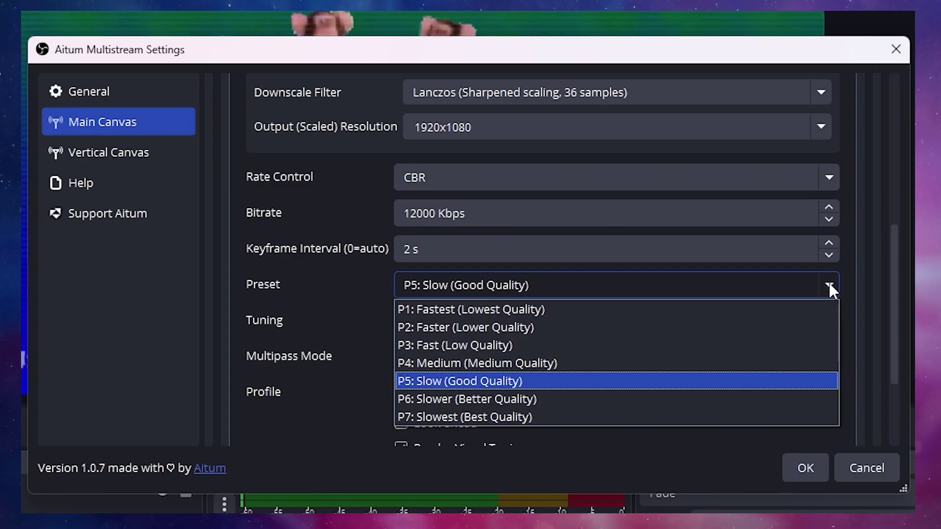
pyautogui.click(635, 384)
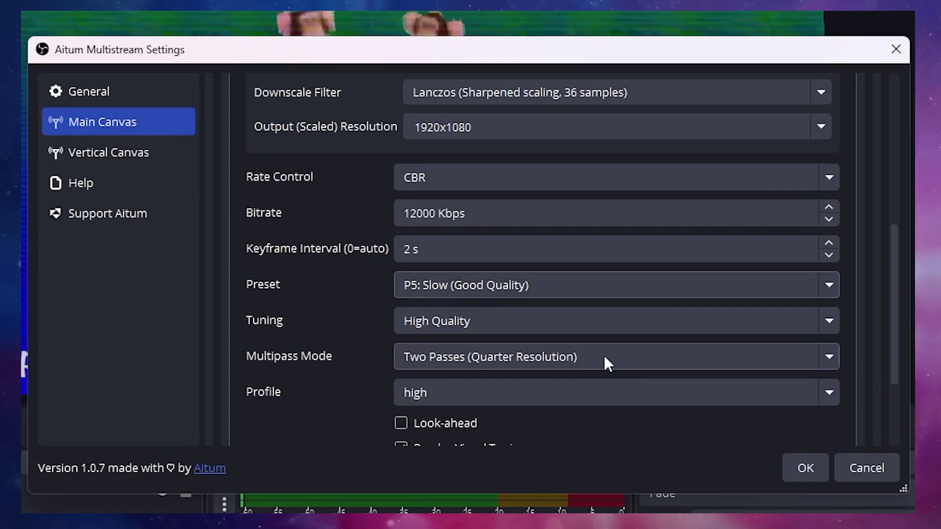
pyautogui.click(504, 325)
pyautogui.click(475, 345)
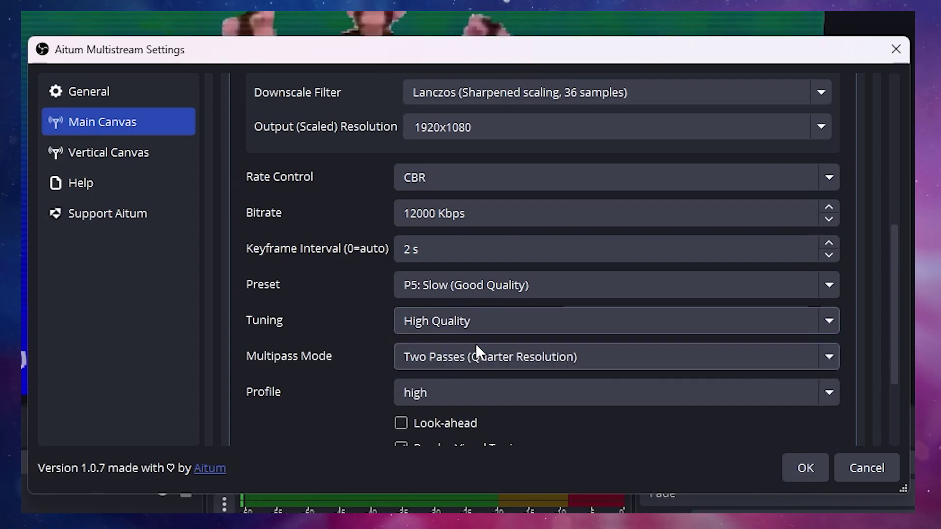
pyautogui.click(592, 357)
pyautogui.click(594, 398)
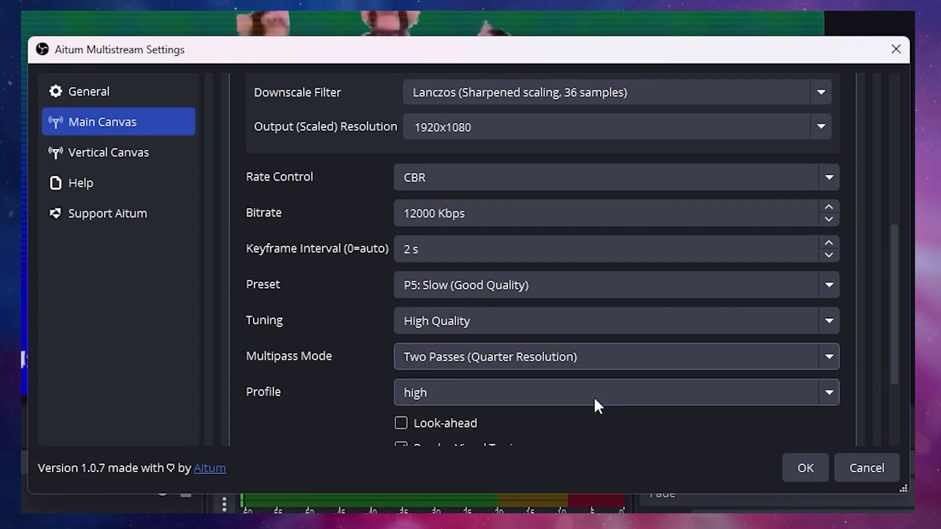
pyautogui.click(593, 398)
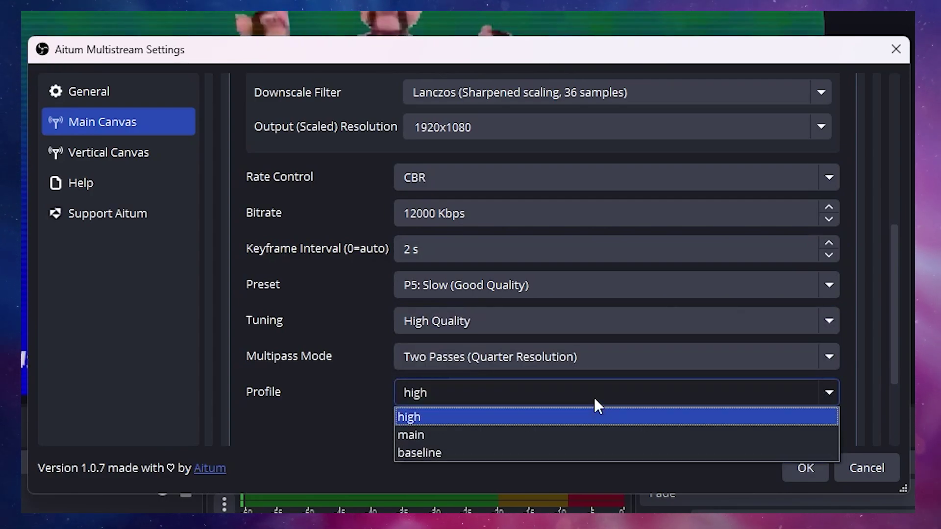
pyautogui.click(424, 417)
pyautogui.scroll(-4, 314, 407)
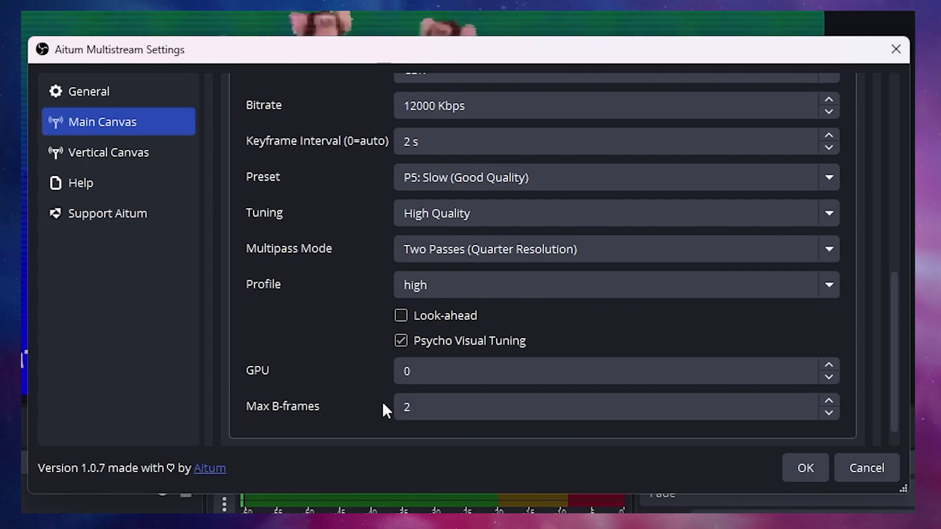
pyautogui.scroll(10, 381, 401)
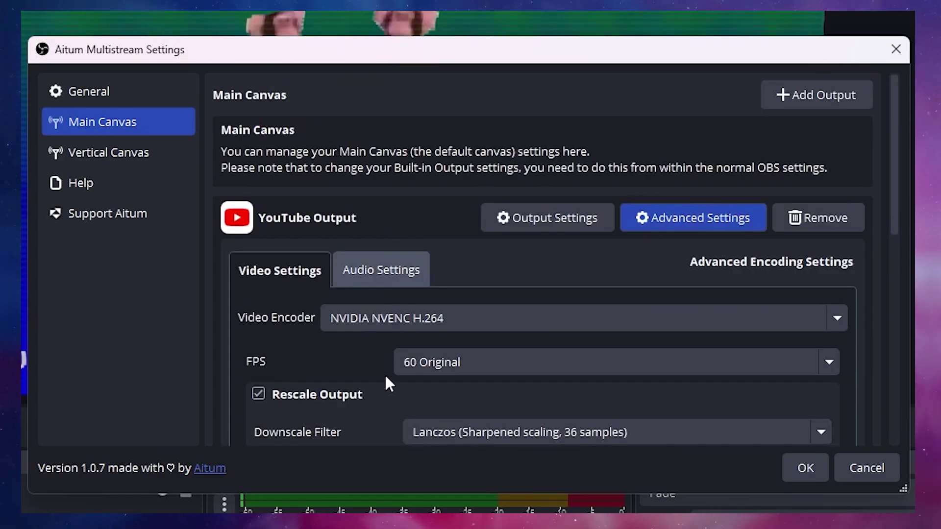
# In Audio Settings, keep FFmpeg AAC as the encoder and send audio from Track 2.
pyautogui.click(384, 274)
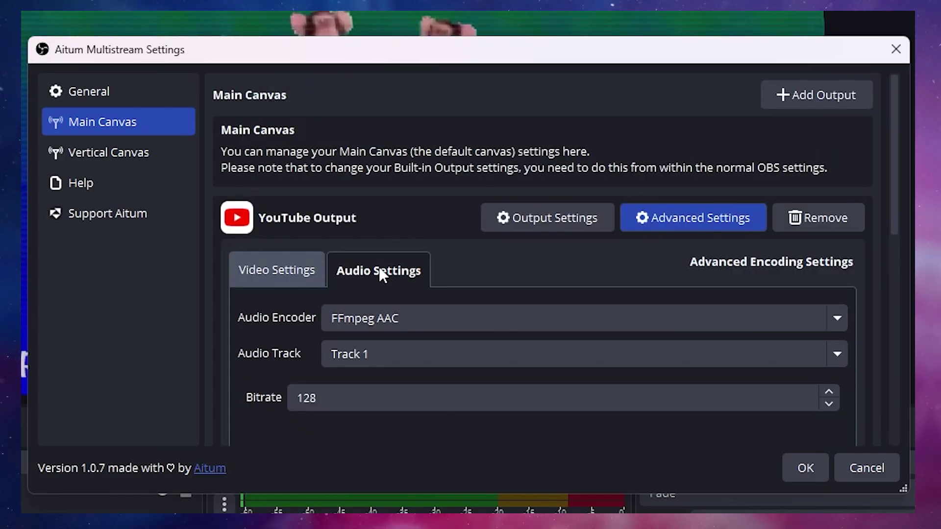
pyautogui.scroll(-2, 289, 293)
pyautogui.click(416, 210)
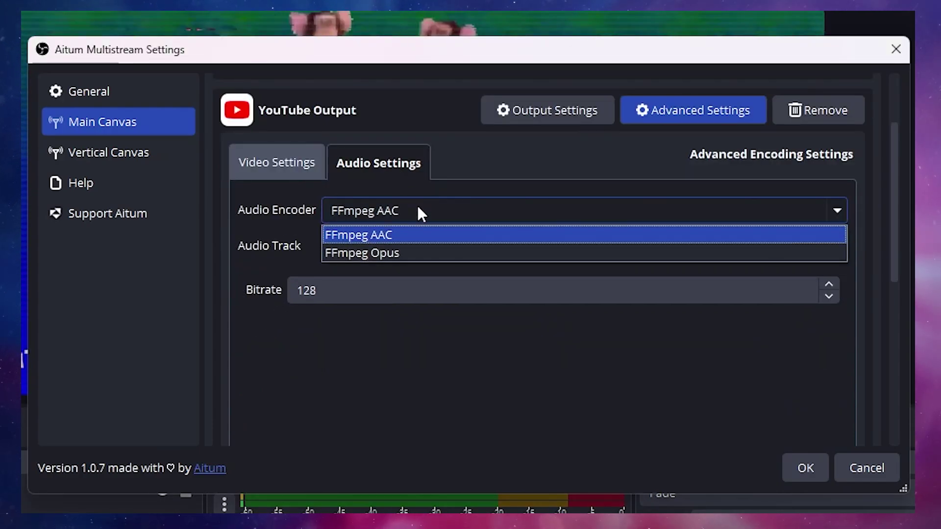
pyautogui.click(412, 235)
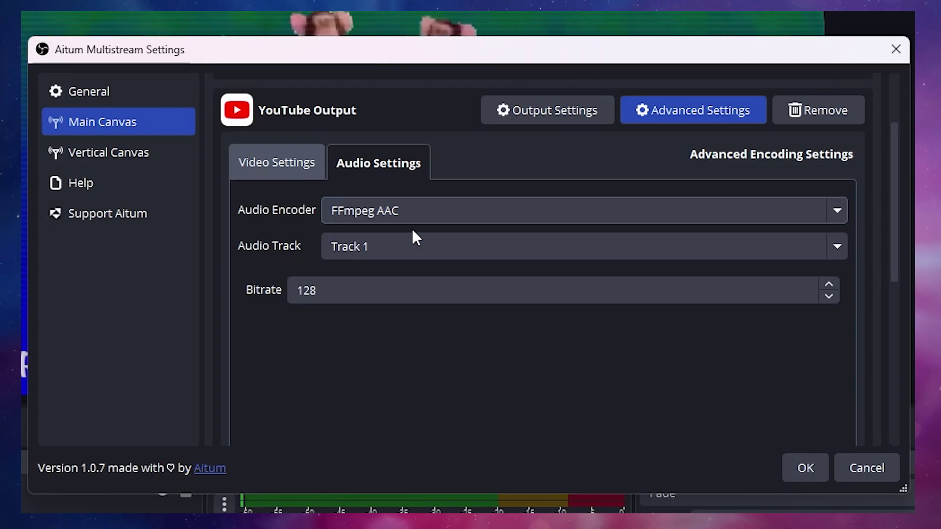
pyautogui.click(430, 247)
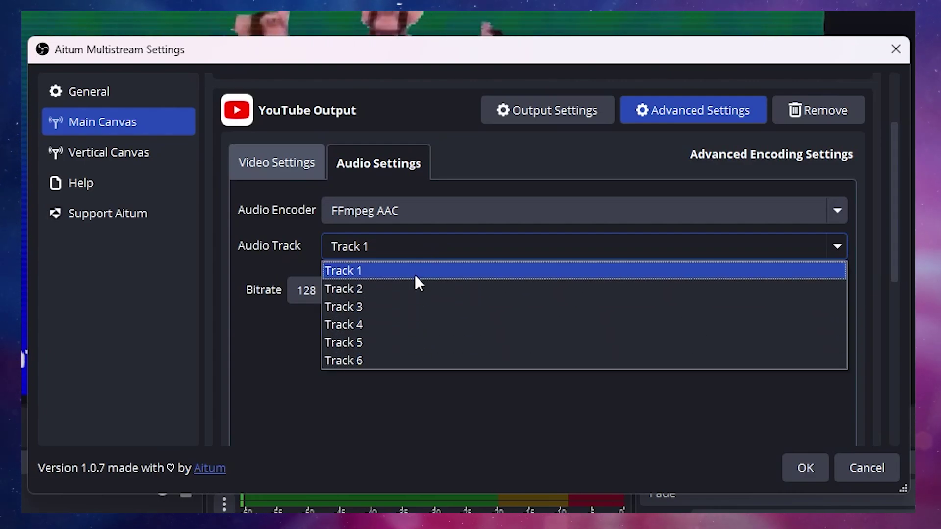
pyautogui.click(414, 289)
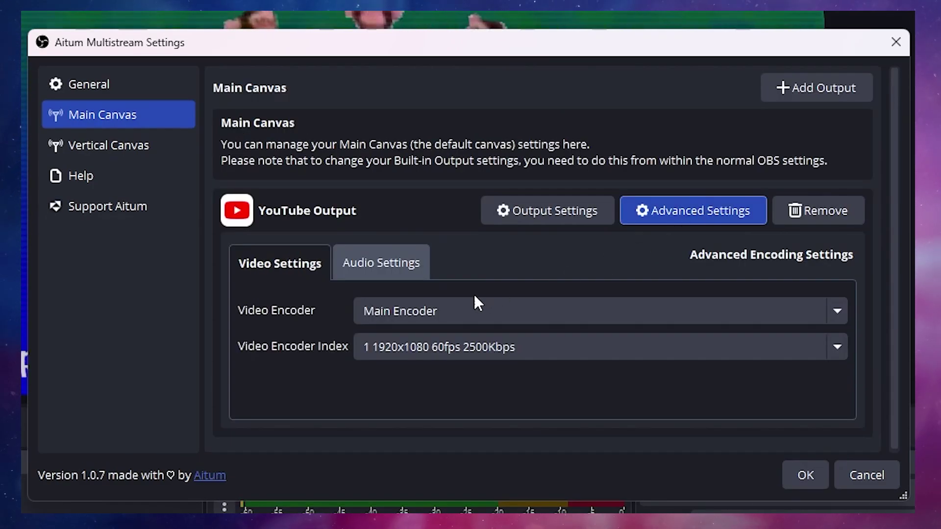
# Switch the video encoder to x264 with 12000 Kbps bitrate and a 2 s keyframe interval.
pyautogui.click(554, 310)
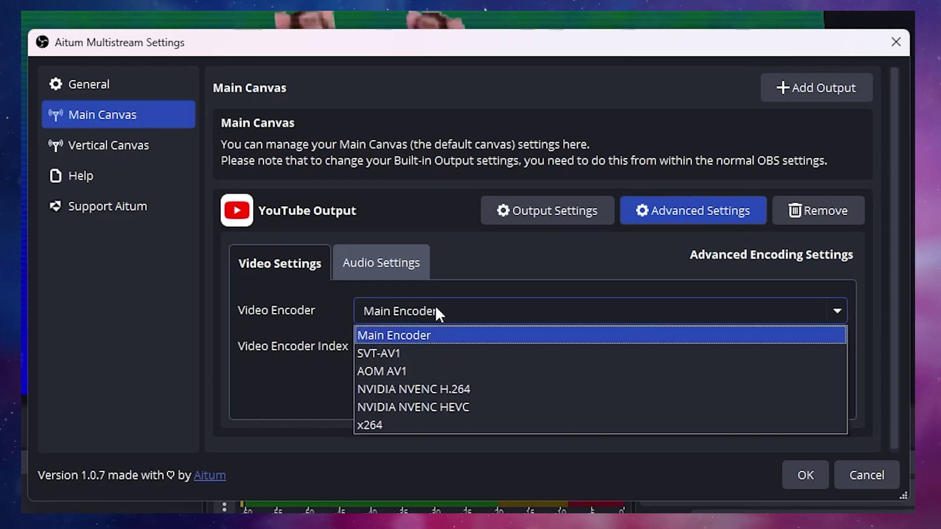
pyautogui.click(389, 424)
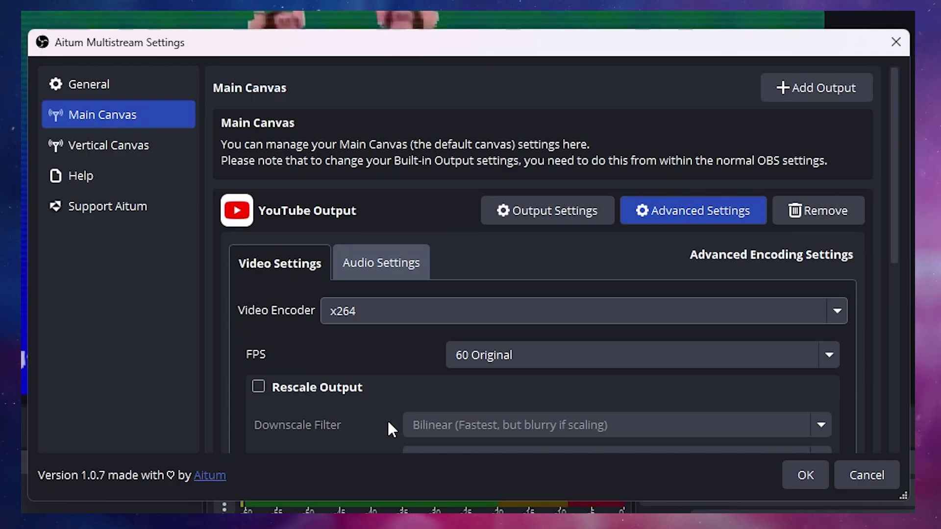
pyautogui.scroll(-5, 362, 367)
pyautogui.scroll(-2, 368, 343)
pyautogui.click(485, 330)
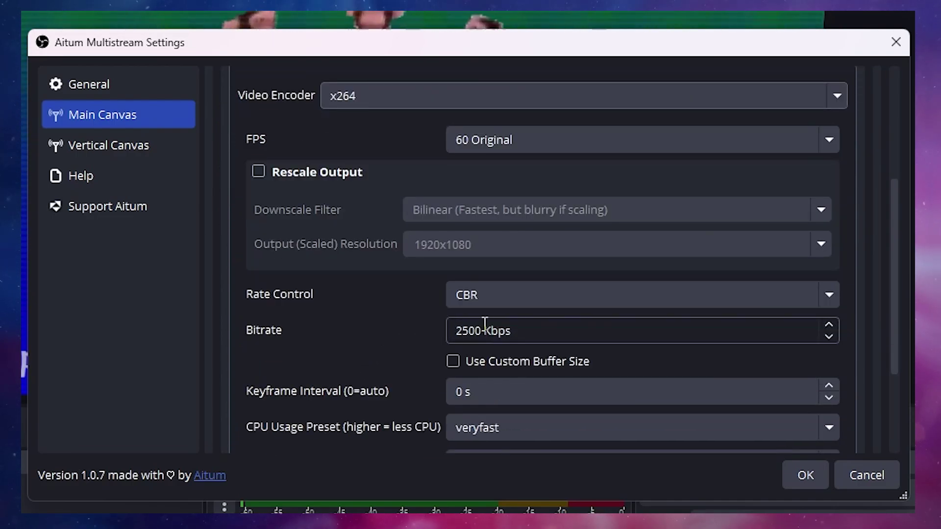
pyautogui.moveTo(485, 330); pyautogui.dragTo(432, 337)
pyautogui.write('12000')
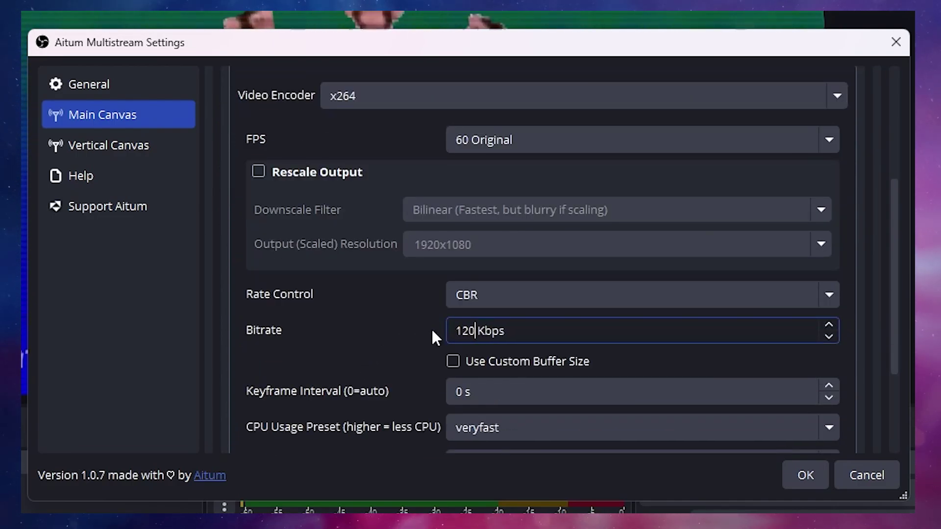
pyautogui.scroll(-2, 593, 328)
pyautogui.doubleClick(827, 333)
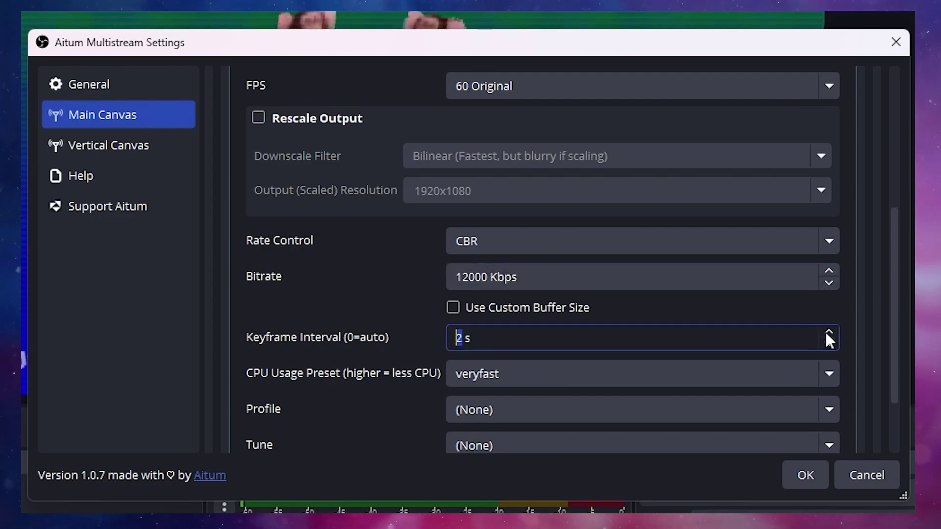
# Keep the veryfast CPU preset, set profile to high, and leave tune at (None).
pyautogui.click(828, 375)
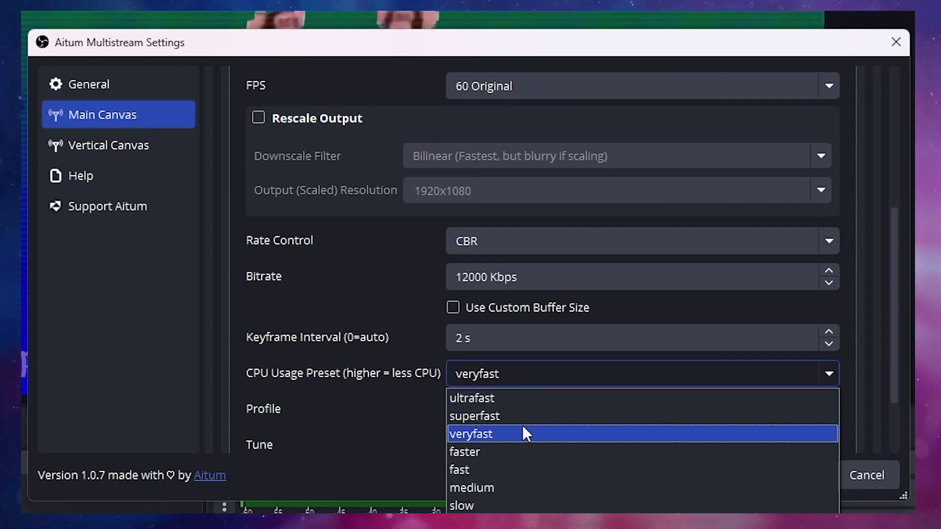
pyautogui.click(519, 433)
pyautogui.scroll(-2, 361, 375)
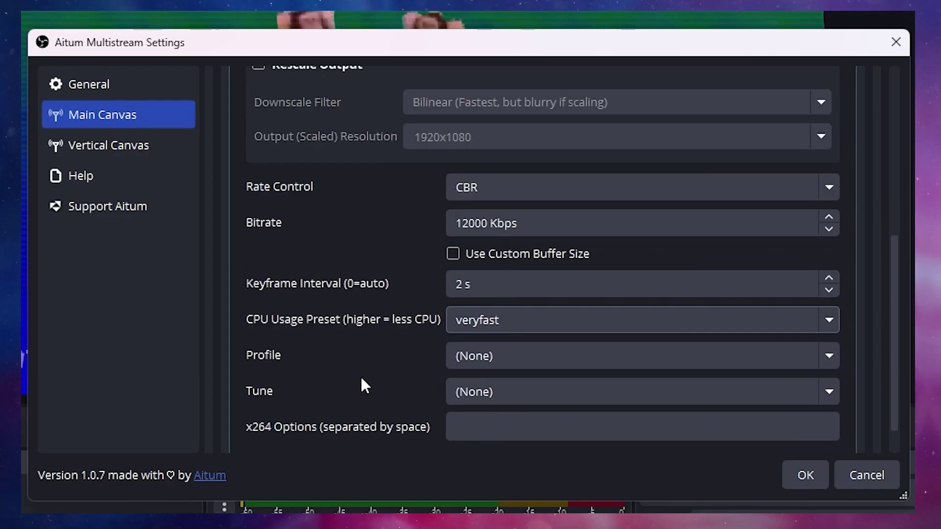
pyautogui.click(563, 316)
pyautogui.click(472, 391)
pyautogui.click(521, 352)
pyautogui.click(478, 375)
# Set the YouTube Output's audio track back to Track 2 in Audio Settings.
pyautogui.scroll(7, 378, 371)
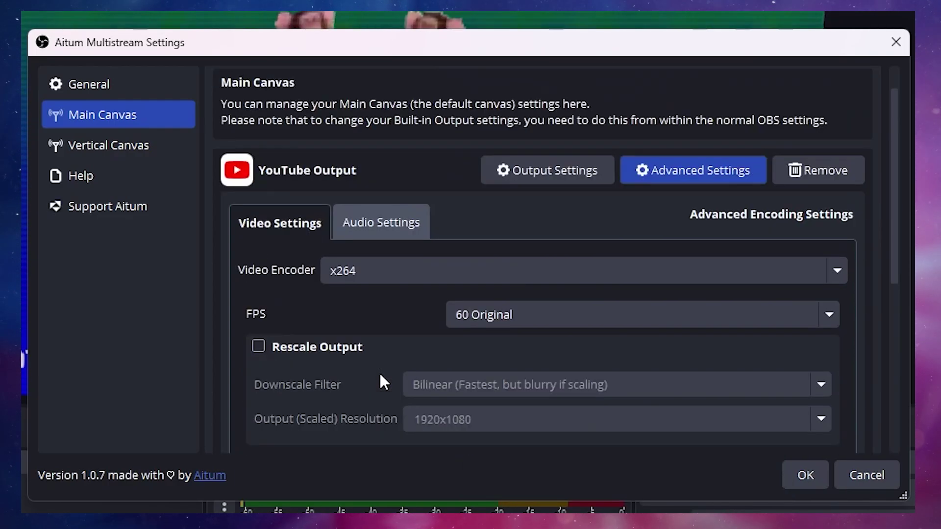
pyautogui.click(375, 224)
pyautogui.click(395, 301)
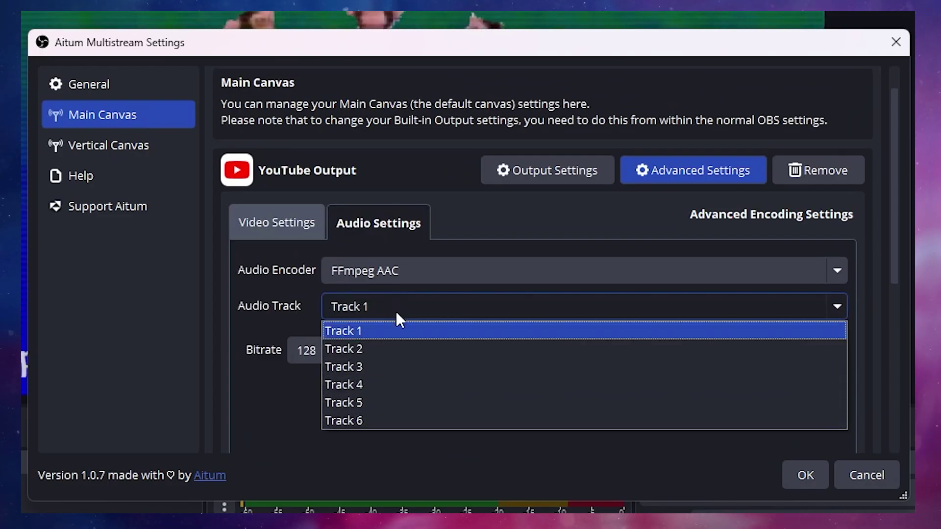
pyautogui.click(389, 348)
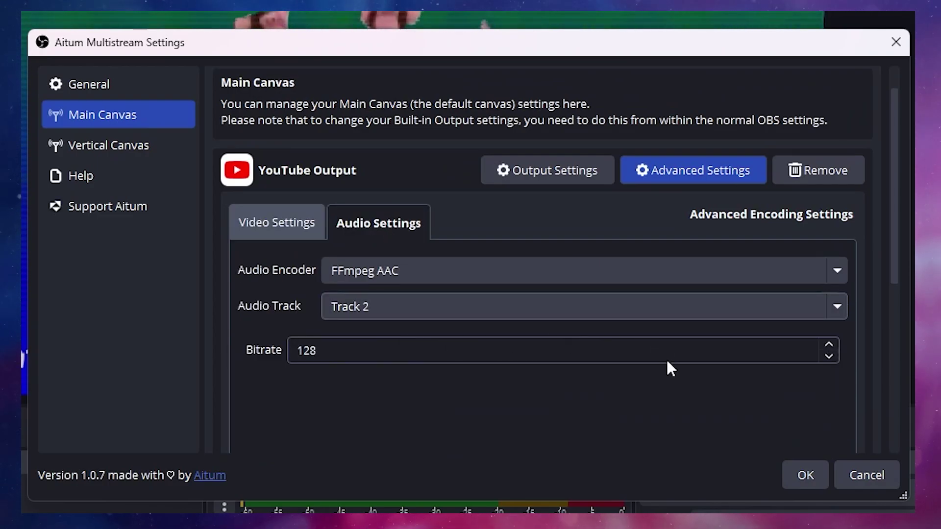